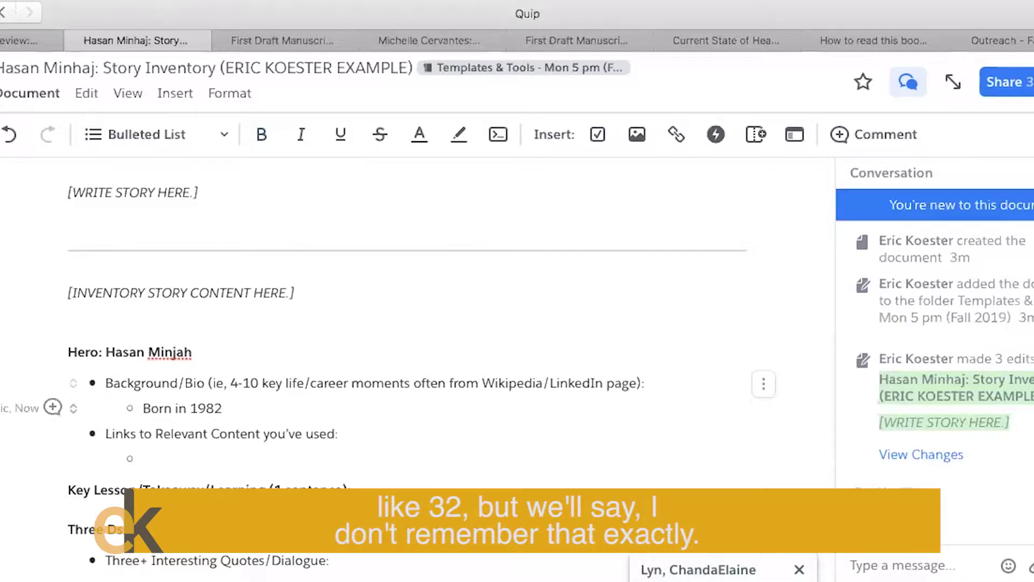
# Add the sub-bullet "Northern California" below "Born in 1982" in the Background/Bio list
pyautogui.press('Return')
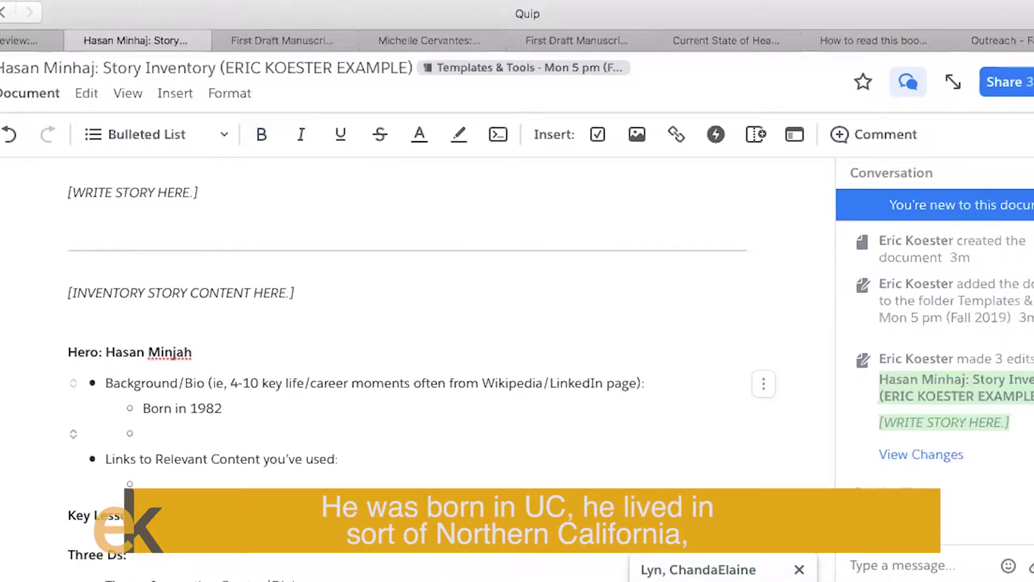
pyautogui.write('UC D')
pyautogui.press('BackSpace')
pyautogui.press('BackSpace')
pyautogui.press('BackSpace')
pyautogui.press('BackSpace')
pyautogui.write('Northern California')
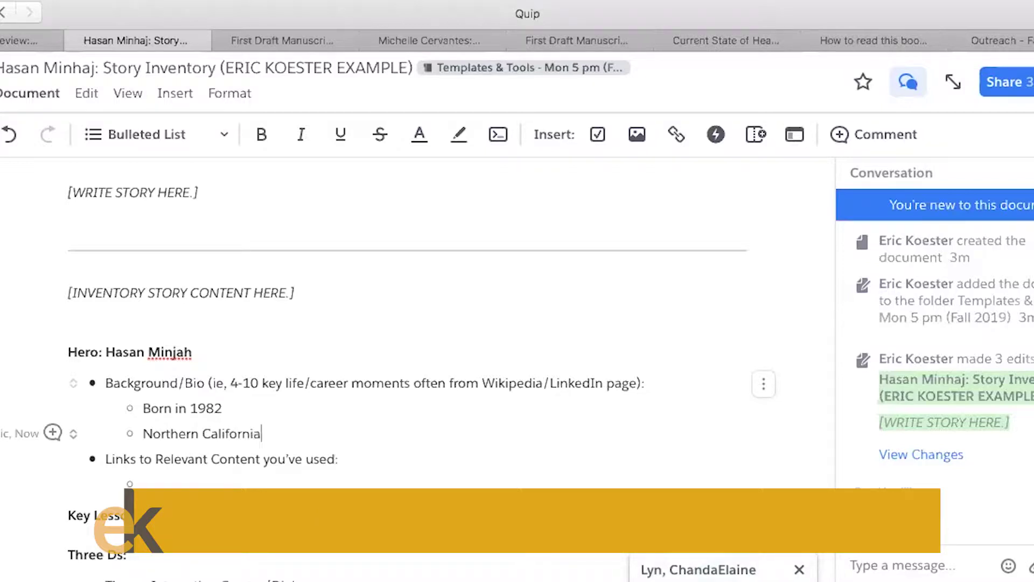
# Add the sub-bullets "UC Davis" and "First Job was in IT" to the Background/Bio list
pyautogui.press('Return')
pyautogui.write('UC Davis')
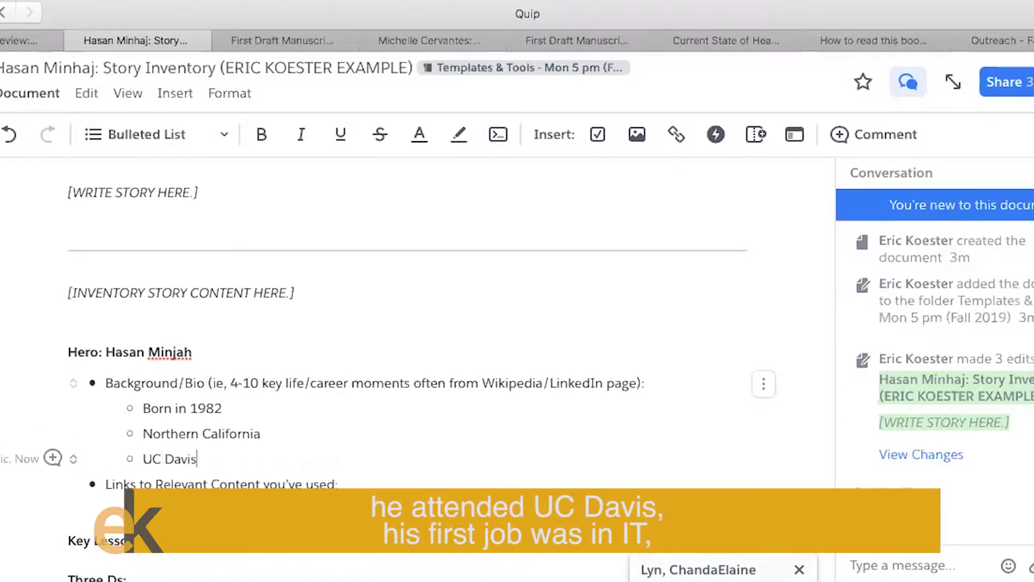
pyautogui.press('Return')
pyautogui.write('First Job was in IT')
# Continue the Background/Bio list with the sub-bullets "Youngest Daily Show Correspondent" and "Host of the Patriot Act"
pyautogui.press('Return')
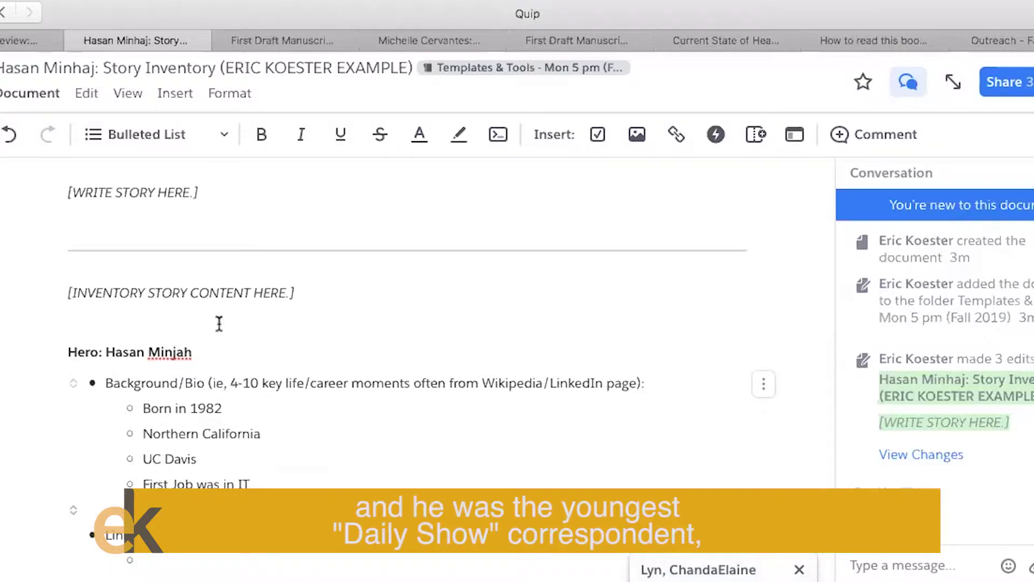
pyautogui.scroll(-2, 209, 337)
pyautogui.write('Youngest Daily Show Correspondent')
pyautogui.press('Return')
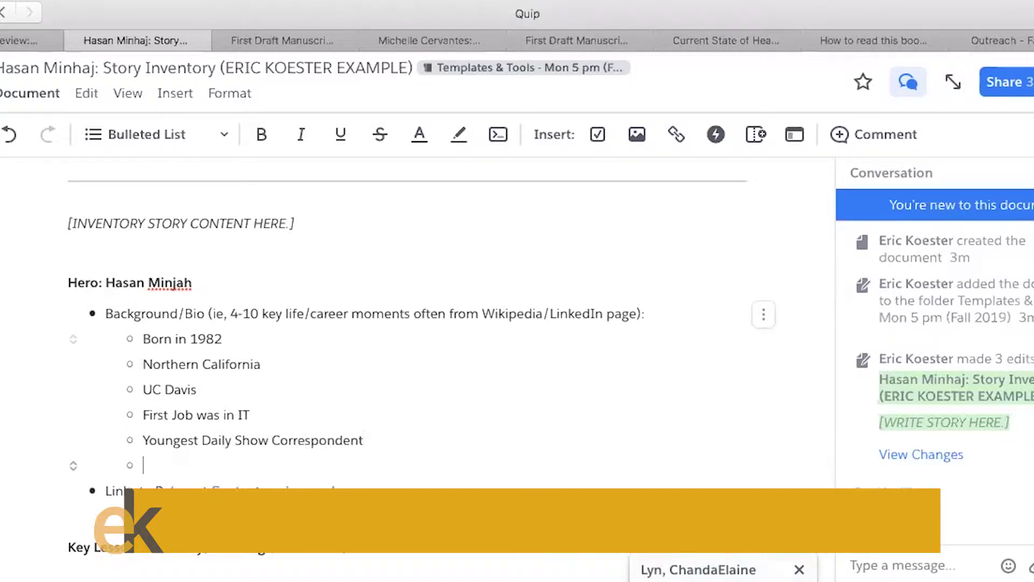
pyautogui.write('Host of the Patroi')
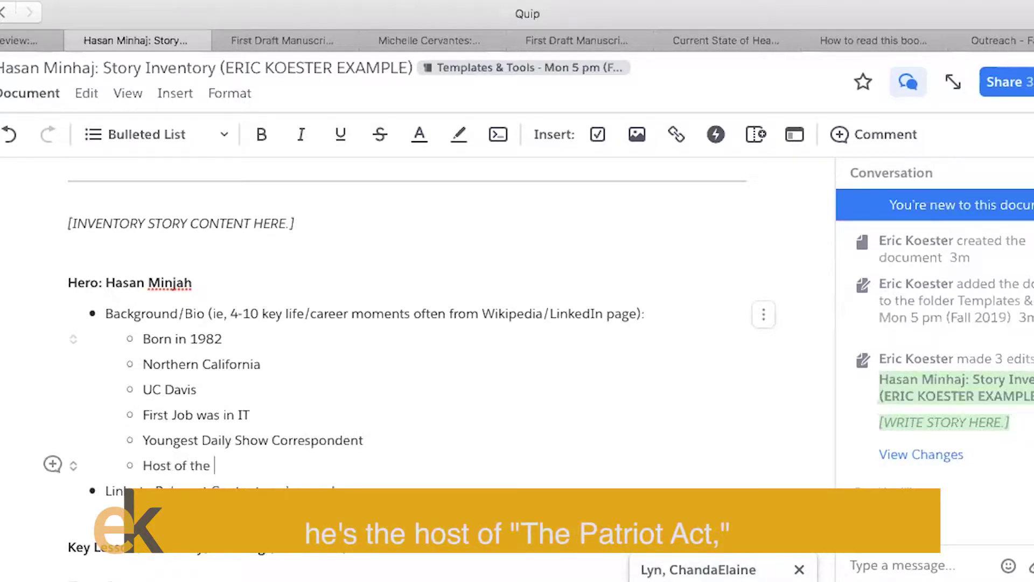
pyautogui.press('BackSpace')
pyautogui.press('BackSpace')
pyautogui.press('BackSpace')
pyautogui.write('riot Act')
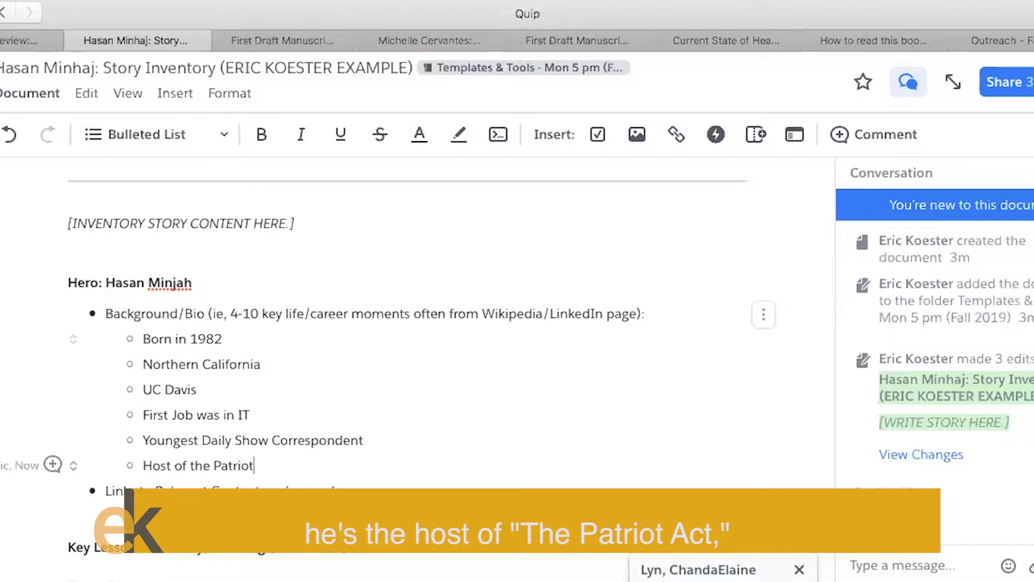
# Add "Hosted the WH Correspondents Dinner" as the last sub-bullet of the Background/Bio list
pyautogui.press('Return')
pyautogui.write('Host')
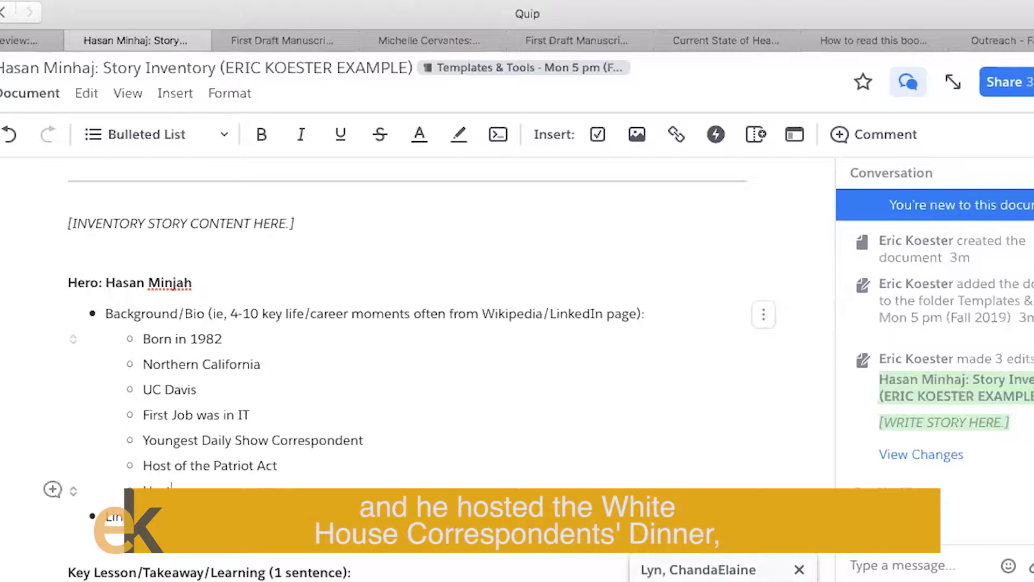
pyautogui.write('ed the WH Correspondents Din')
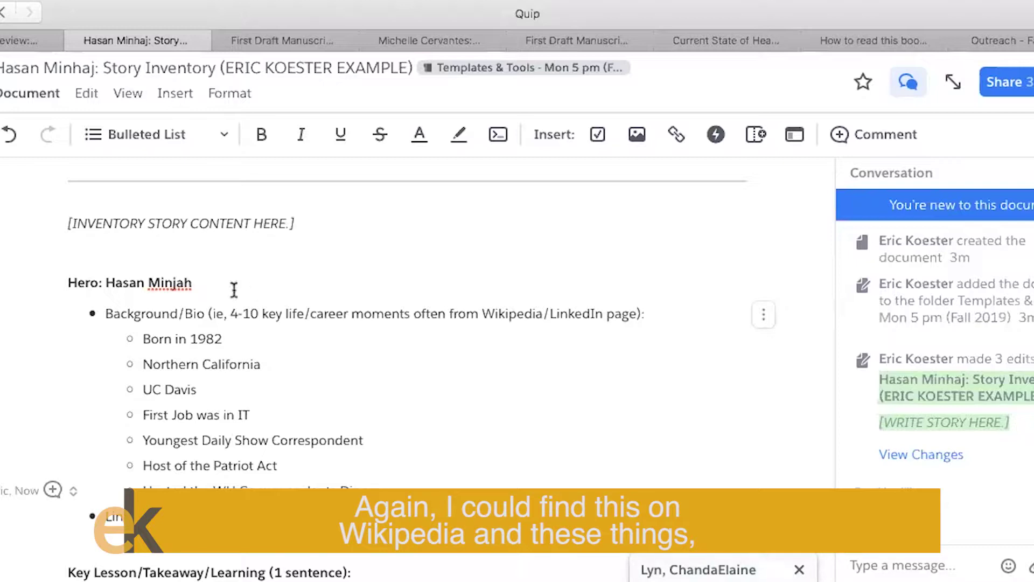
# Enter "Gary Vee Podcast" and "His youtube channel" as sub-bullets under "Links to Relevant Content you've used"
pyautogui.scroll(-3, 216, 333)
pyautogui.press('Down')
pyautogui.press('Return')
pyautogui.press('Tab')
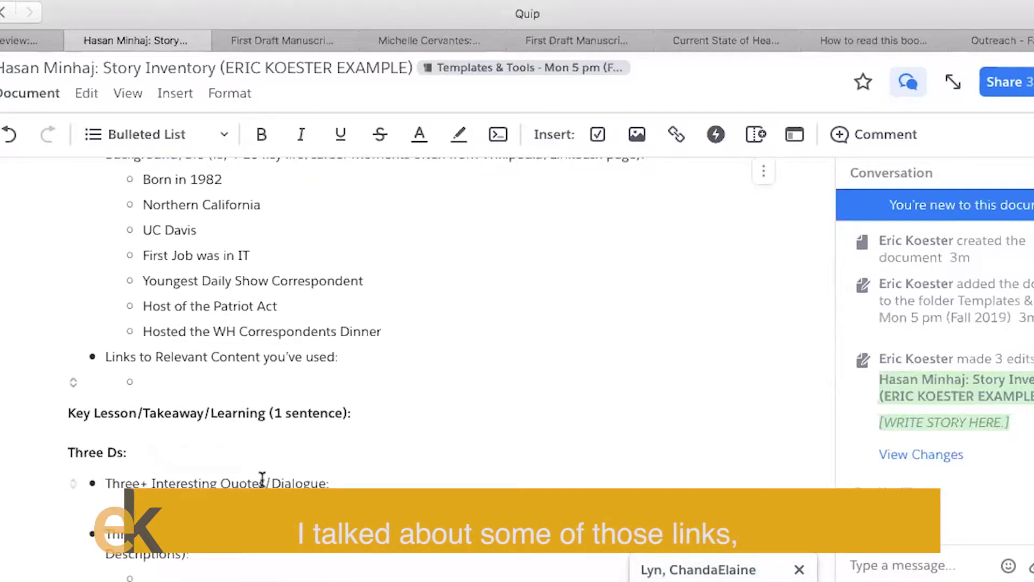
pyautogui.write('Gary Vee Podcast')
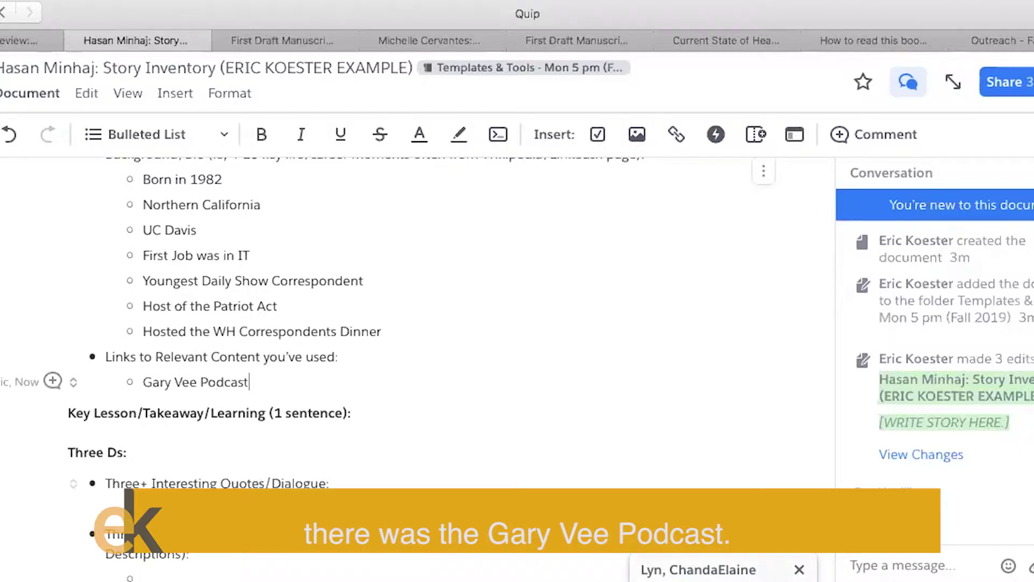
pyautogui.press('Return')
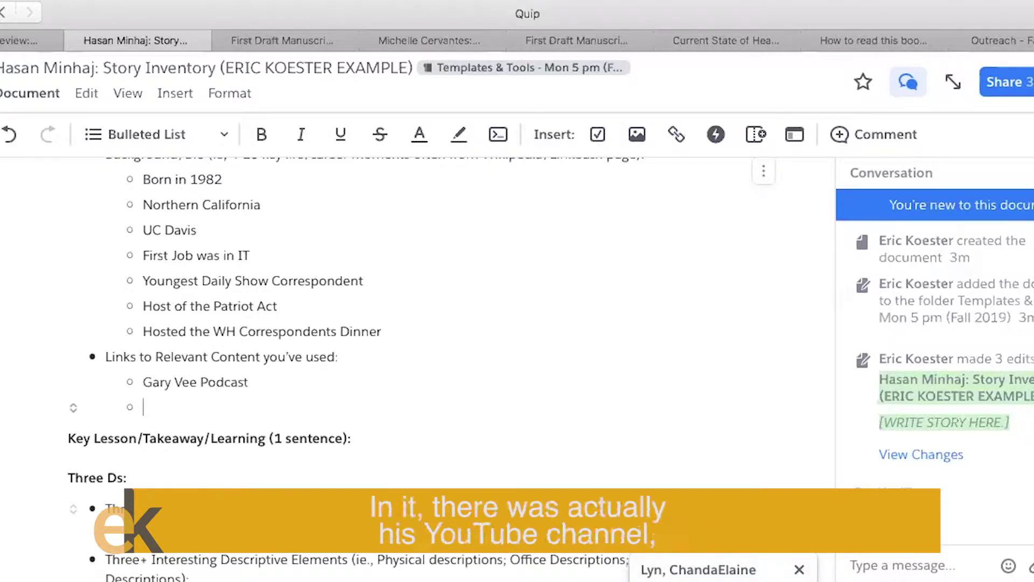
pyautogui.write('His ')
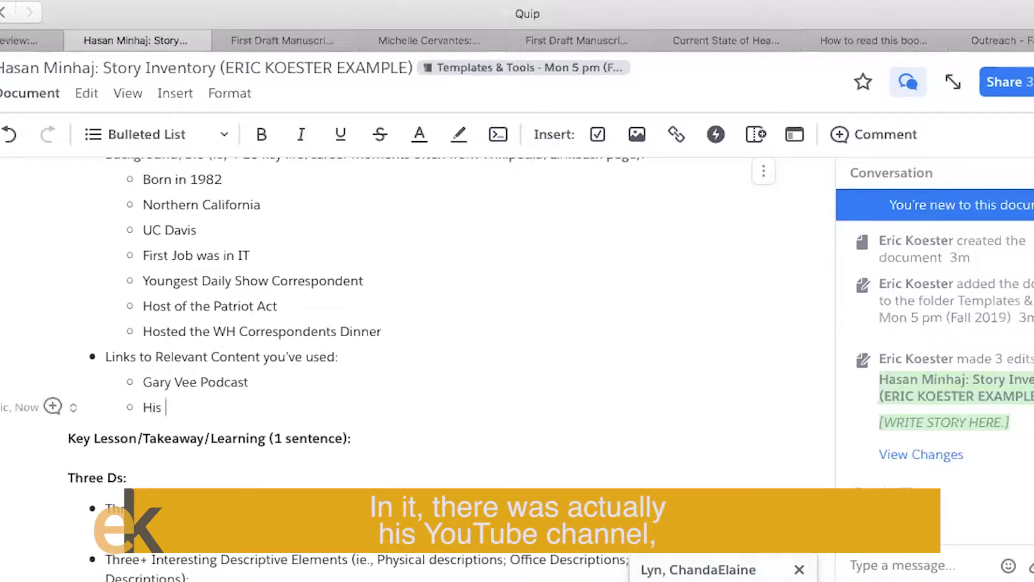
pyautogui.write('youtube channe')
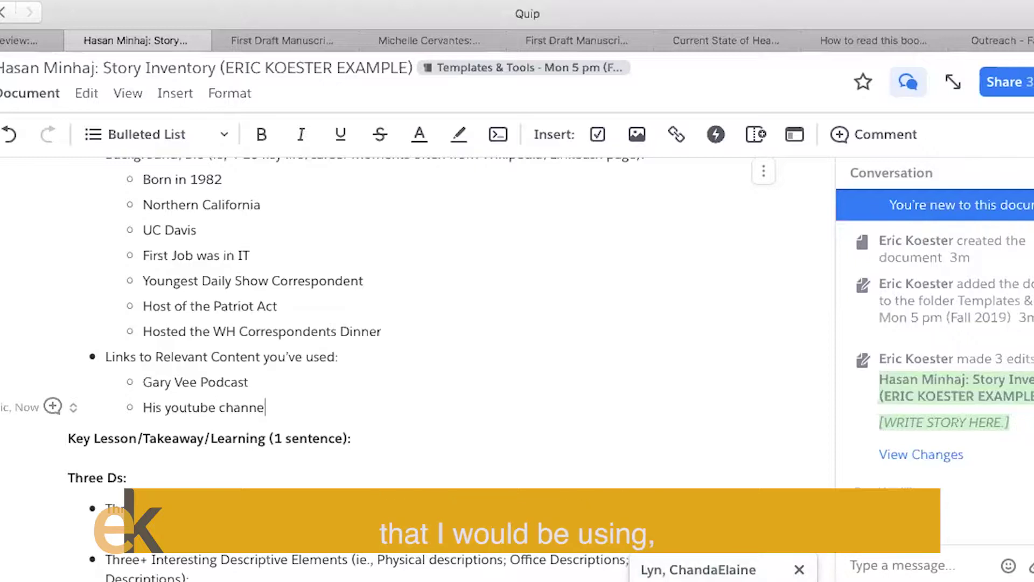
pyautogui.write('l')
# Add "Wikipedia" and "LinkedIn" as further sub-bullets in the list of relevant content links
pyautogui.press('Return')
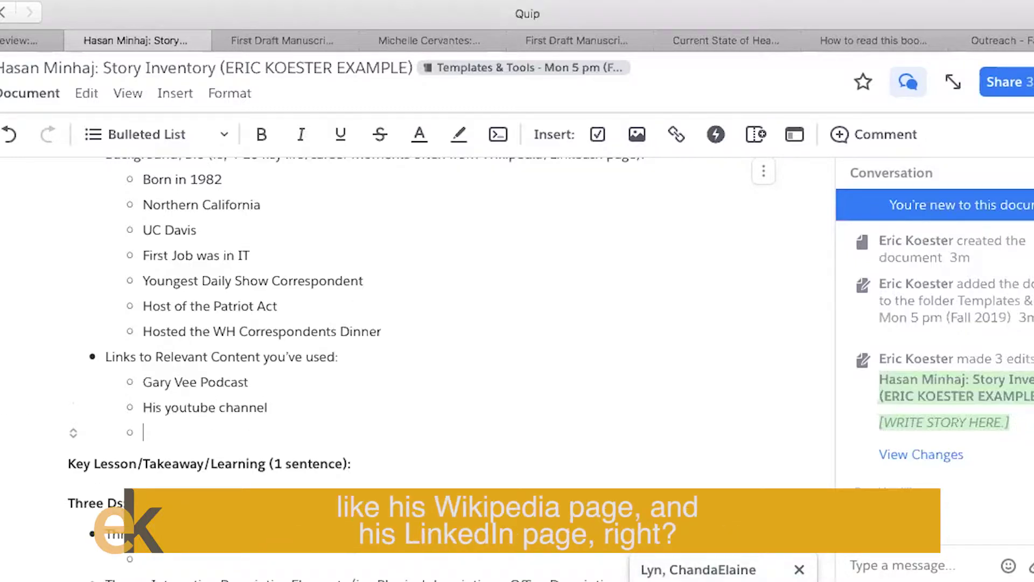
pyautogui.write('Wikipedia')
pyautogui.press('Return')
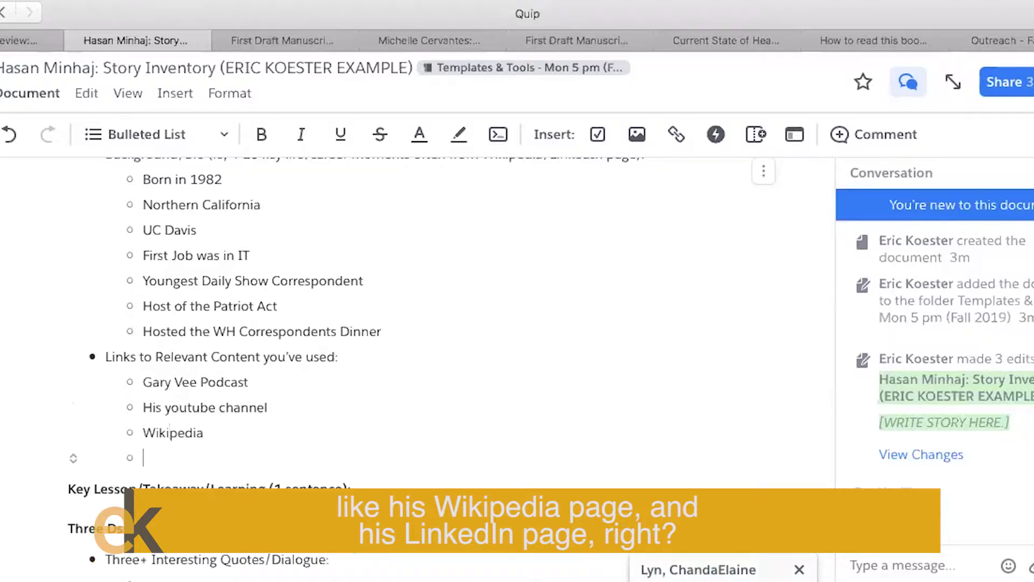
pyautogui.write('LinkedIn')
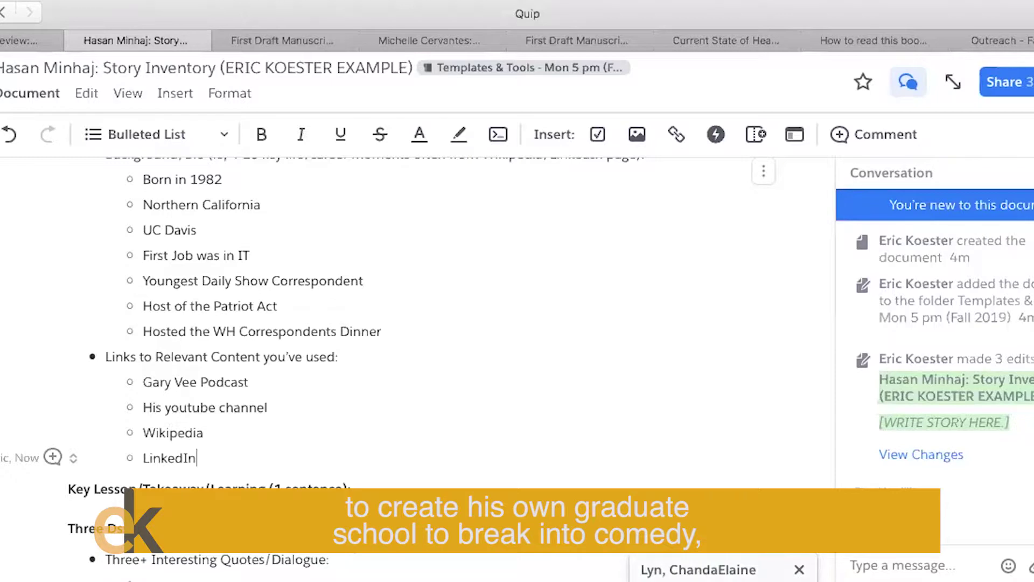
# Complete the Key Lesson/Takeaway/Learning line with "You can create your OWN graduate degree/school"
pyautogui.click(381, 486)
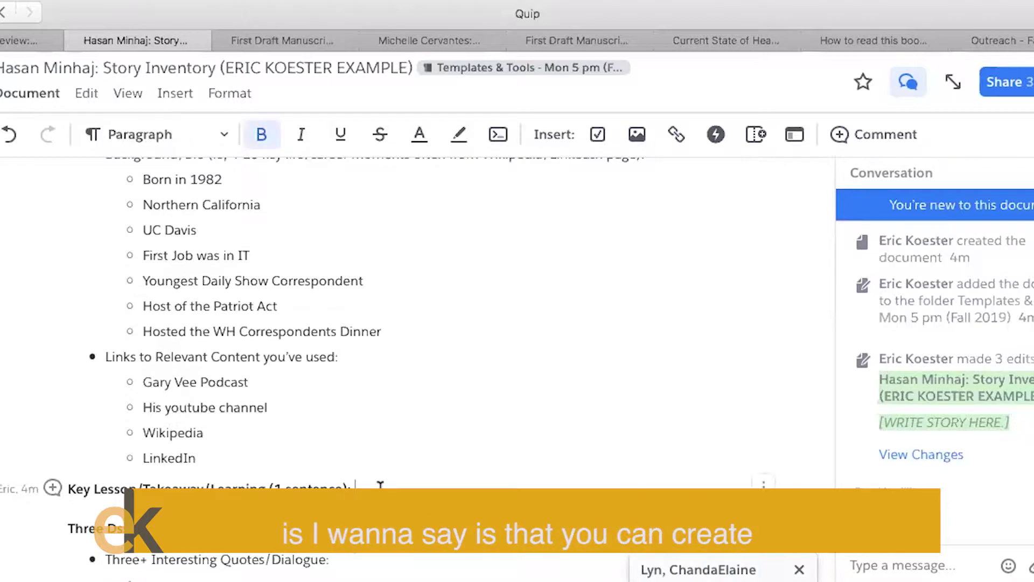
pyautogui.write('You can create your OWN gradua')
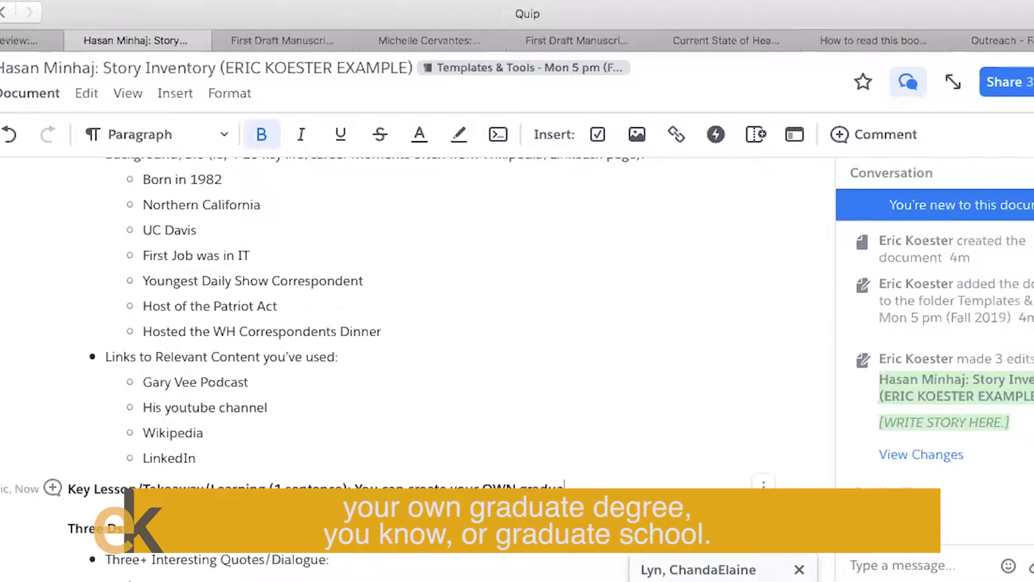
pyautogui.write('te degree/school')
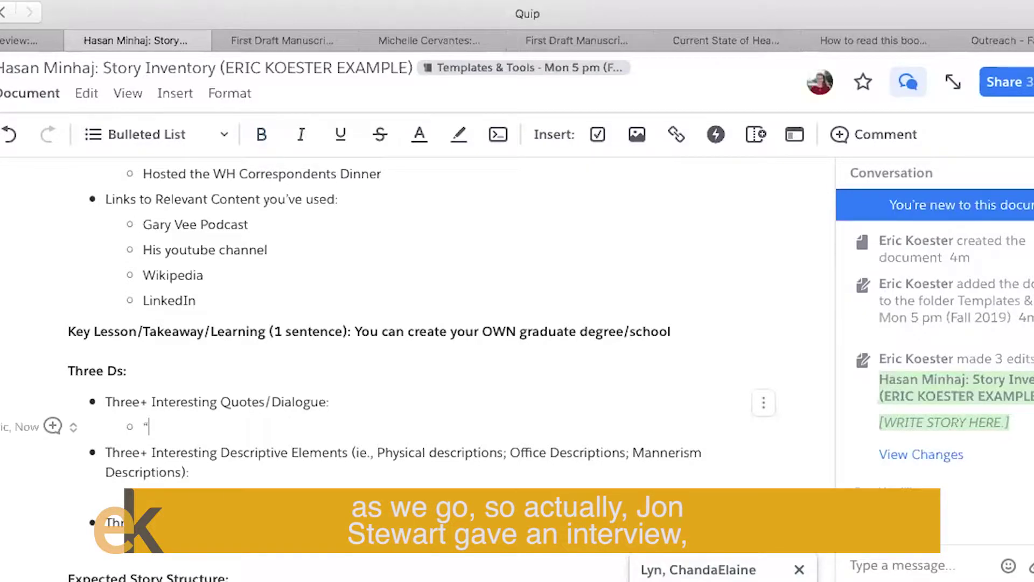
# Under Three+ Interesting Quotes/Dialogue, enter: John Stewart gave an interview – "The reason we hired Hasan was hi YouTube Channel"
pyautogui.write('John')
pyautogui.press('BackSpace')
pyautogui.press('BackSpace')
pyautogui.press('BackSpace')
pyautogui.press('BackSpace')
pyautogui.press('BackSpace')
pyautogui.write('John Sw')
pyautogui.press('BackSpace')
pyautogui.write('twee')
pyautogui.press('BackSpace')
pyautogui.press('BackSpace')
pyautogui.press('BackSpace')
pyautogui.write('ewart ')
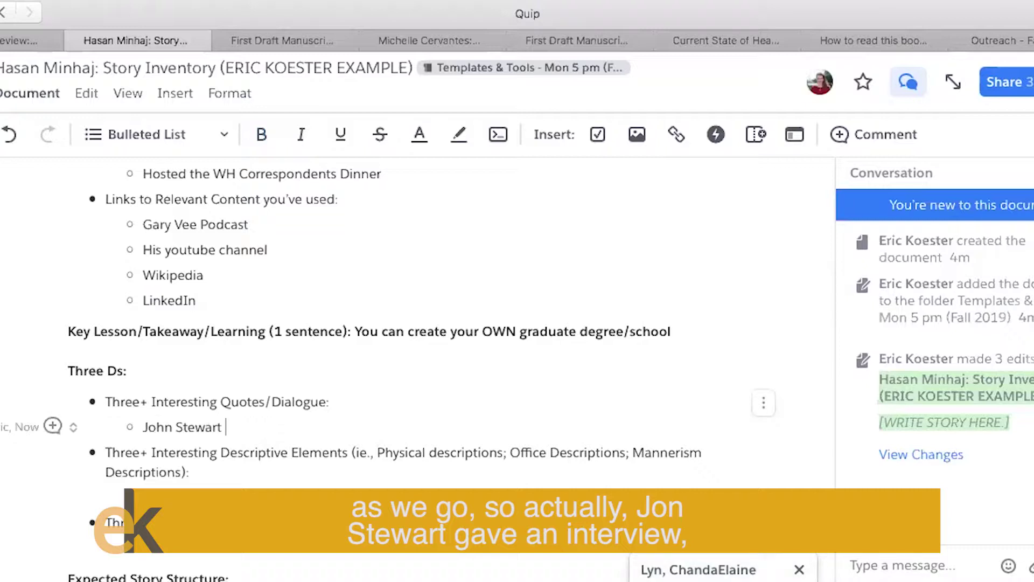
pyautogui.write('gave an interv')
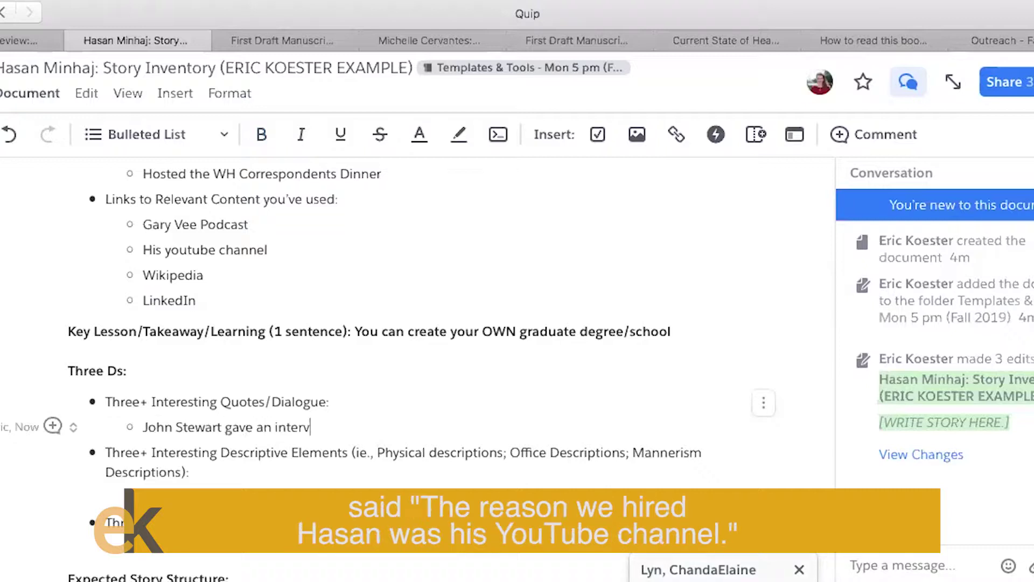
pyautogui.write('iew --')
pyautogui.write(' "The reason ')
pyautogui.write('we hired Hasa')
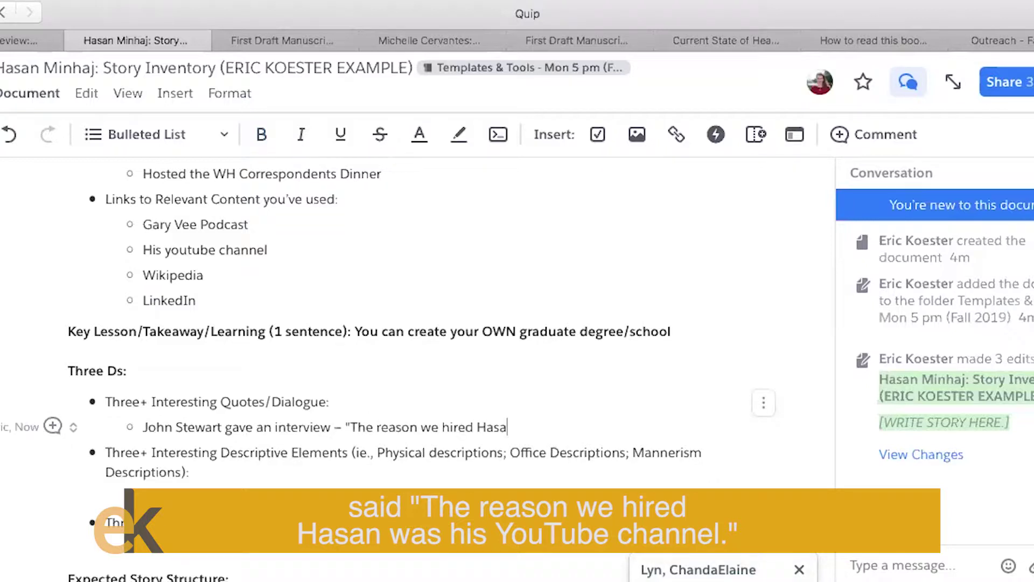
pyautogui.write('n was hi YouTube ')
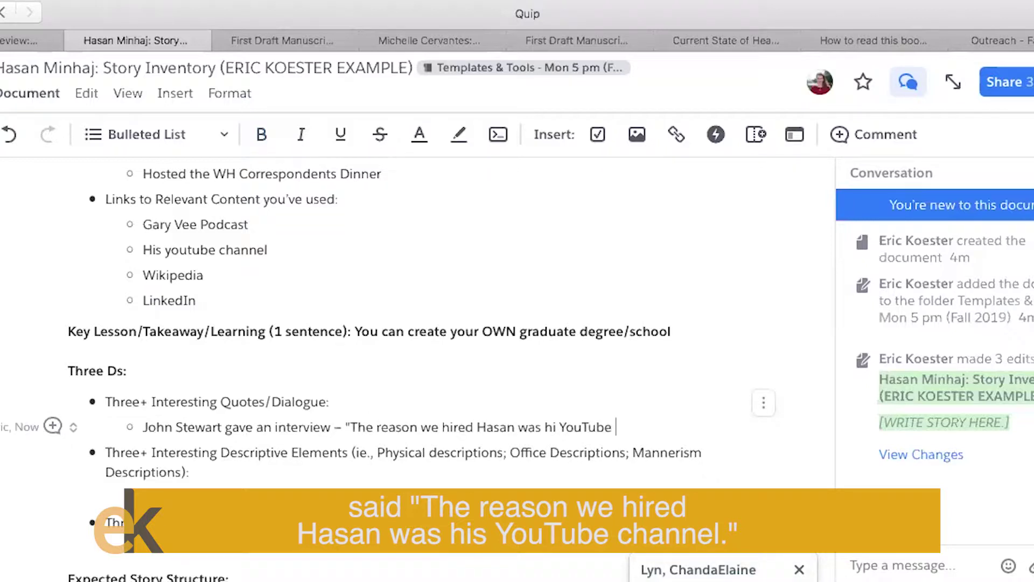
pyautogui.write('Channel"')
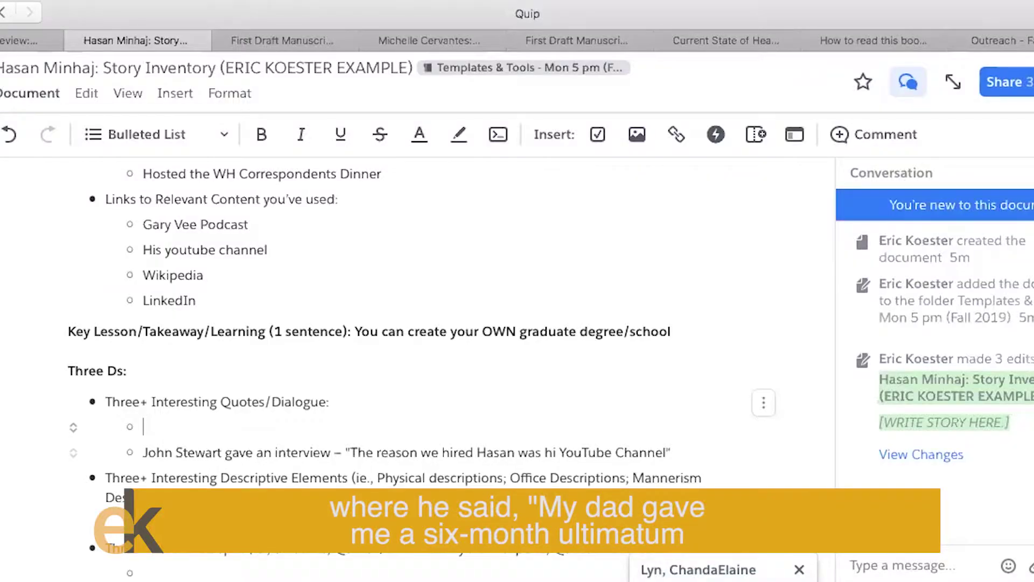
# In the empty sub-bullet above the John Stewart quote, write "My dad gave me a 6 month ultimatum on going to law school
pyautogui.write('"My dad gave ')
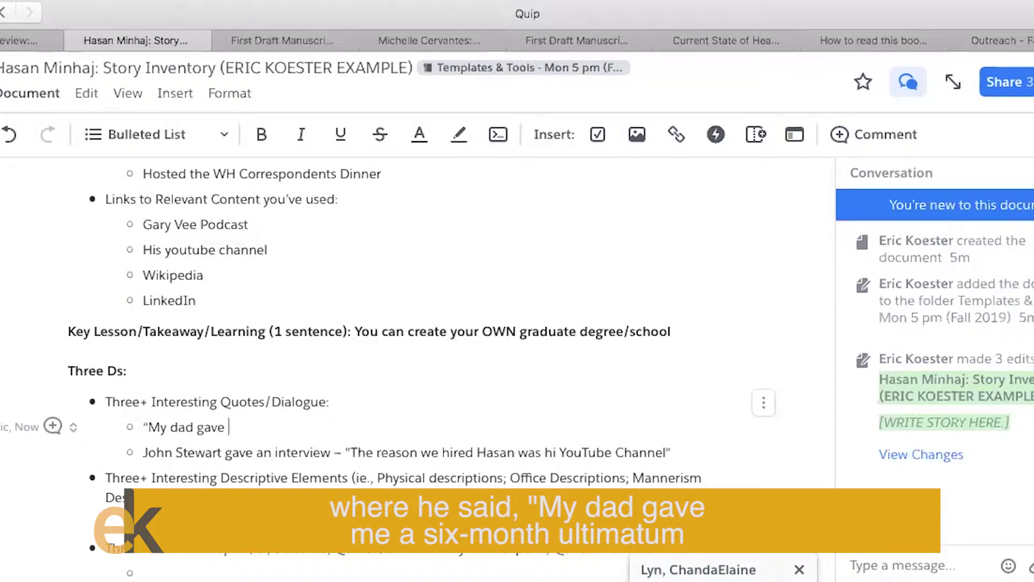
pyautogui.write('me a 6 month u')
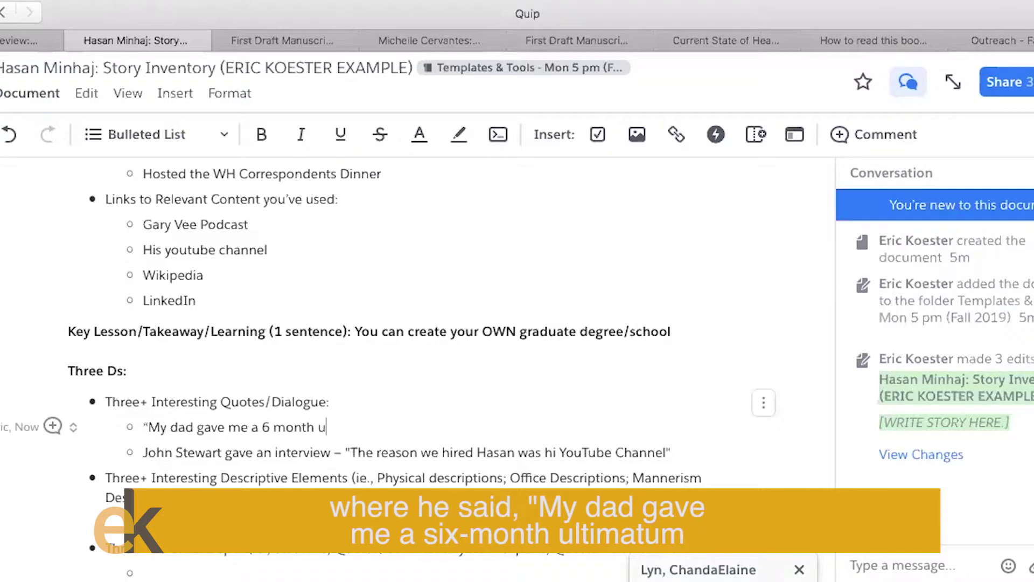
pyautogui.write('ltimatum ')
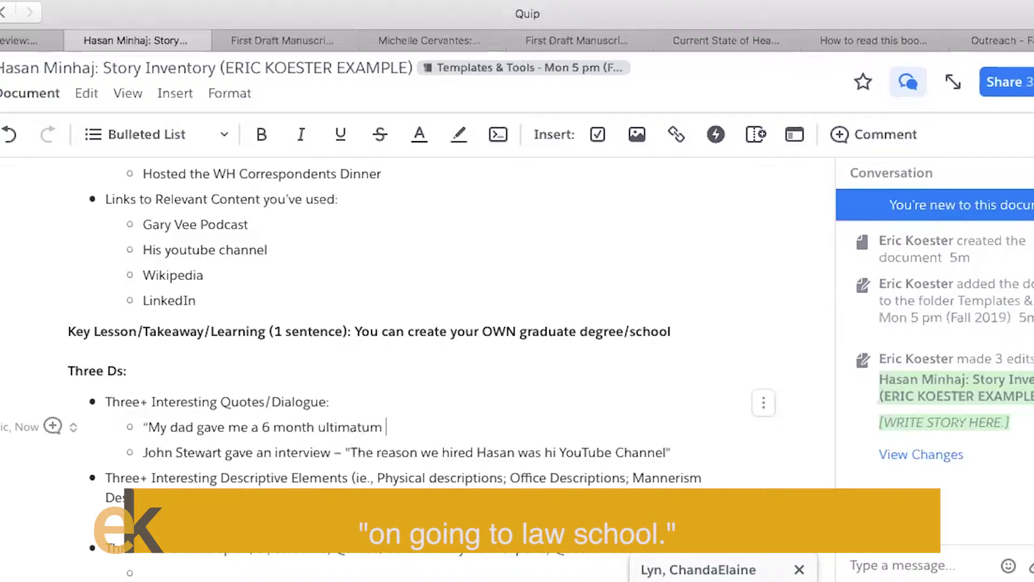
pyautogui.write('on ')
pyautogui.write('go')
pyautogui.write('ing ot lwa')
pyautogui.press('BackSpace')
pyautogui.press('BackSpace')
pyautogui.press('BackSpace')
pyautogui.press('BackSpace')
pyautogui.press('BackSpace')
pyautogui.press('BackSpace')
pyautogui.write('to ')
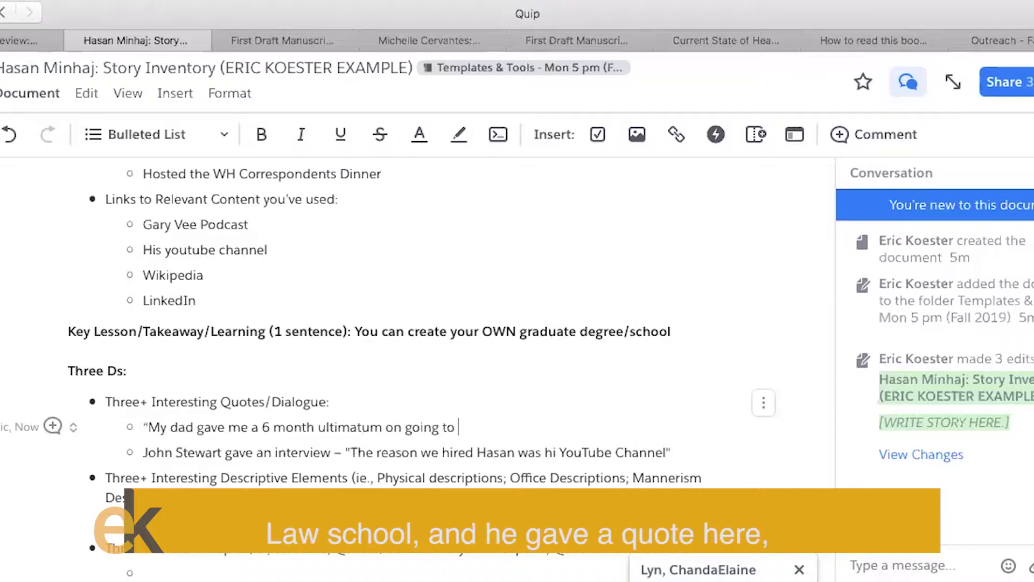
pyautogui.write('law school.')
# Add the second quote: "I was so embarassed about my first YouTube channel that I invested money to make it better."
pyautogui.press('Return')
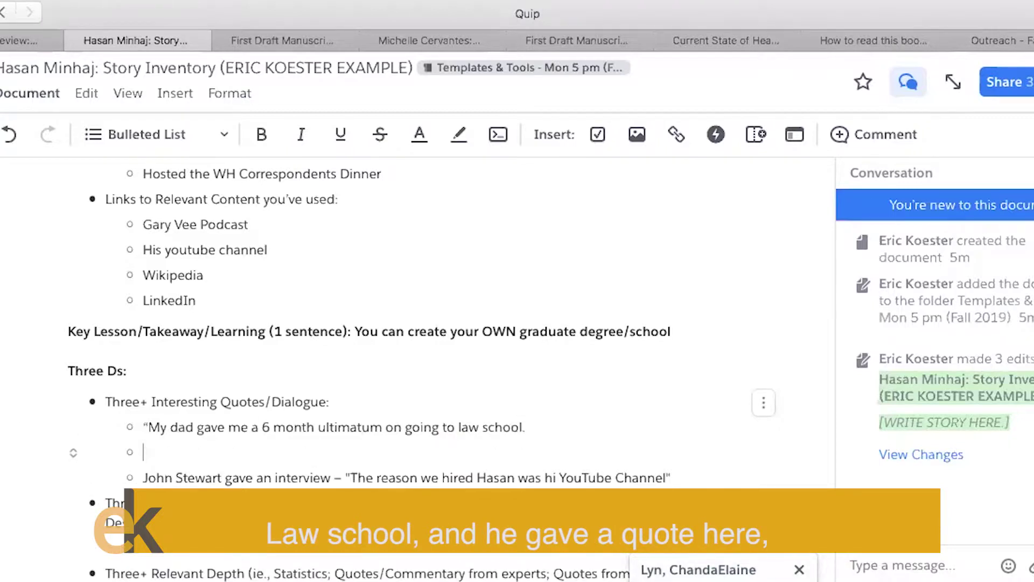
pyautogui.write('"I was so emb')
pyautogui.write('arasse')
pyautogui.write('d about m')
pyautogui.write('y first ')
pyautogui.write('YOU')
pyautogui.press('BackSpace')
pyautogui.press('BackSpace')
pyautogui.write('ouTube ch')
pyautogui.press('BackSpace')
pyautogui.write('hanne')
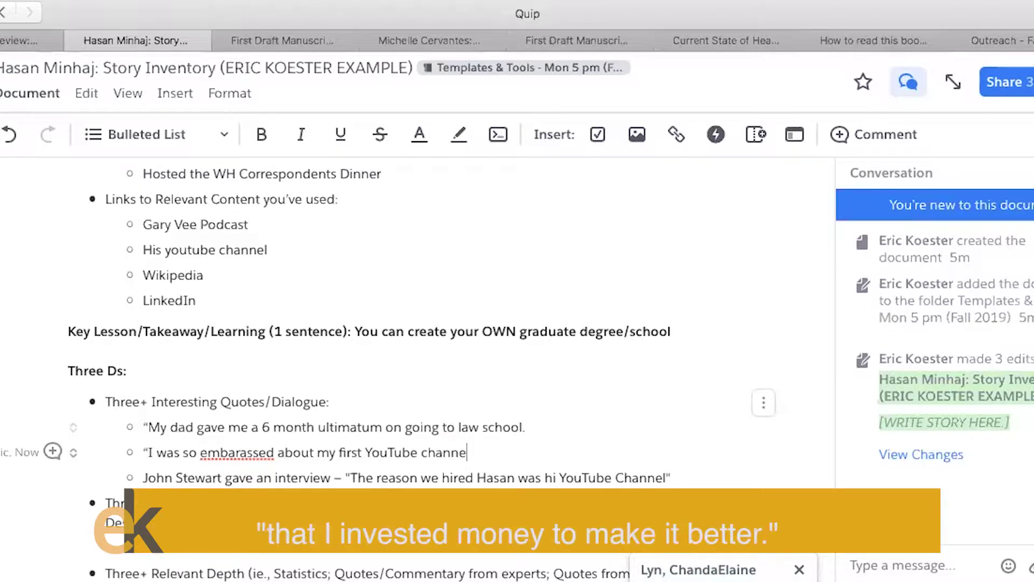
pyautogui.write('l that I invested money to make it better."')
# Add a third quote: "My dad finally stopped pushing me to go to grad school when I was a host on CSPAN of WH Correspondents Dinner."
pyautogui.press('Return')
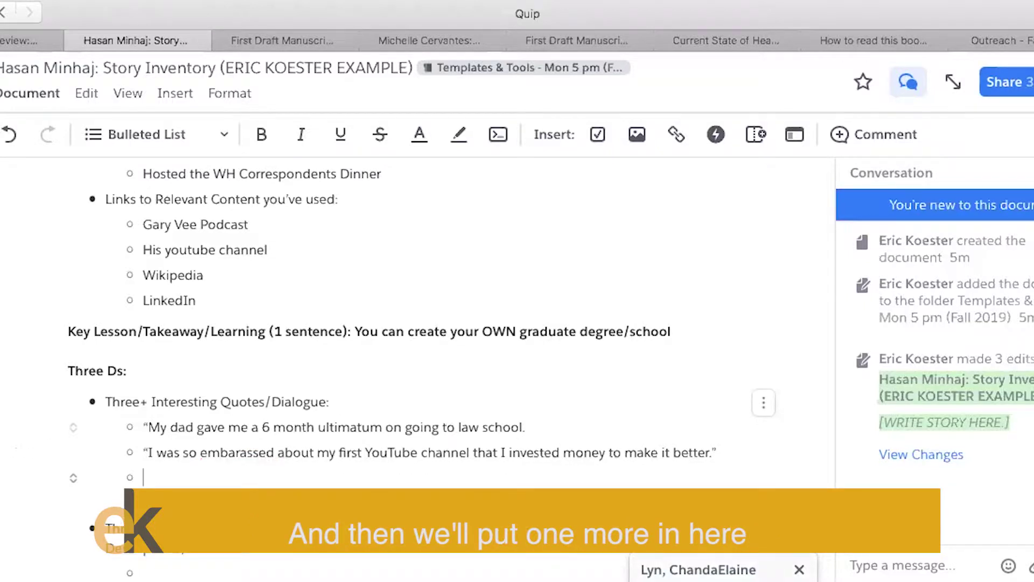
pyautogui.write('"')
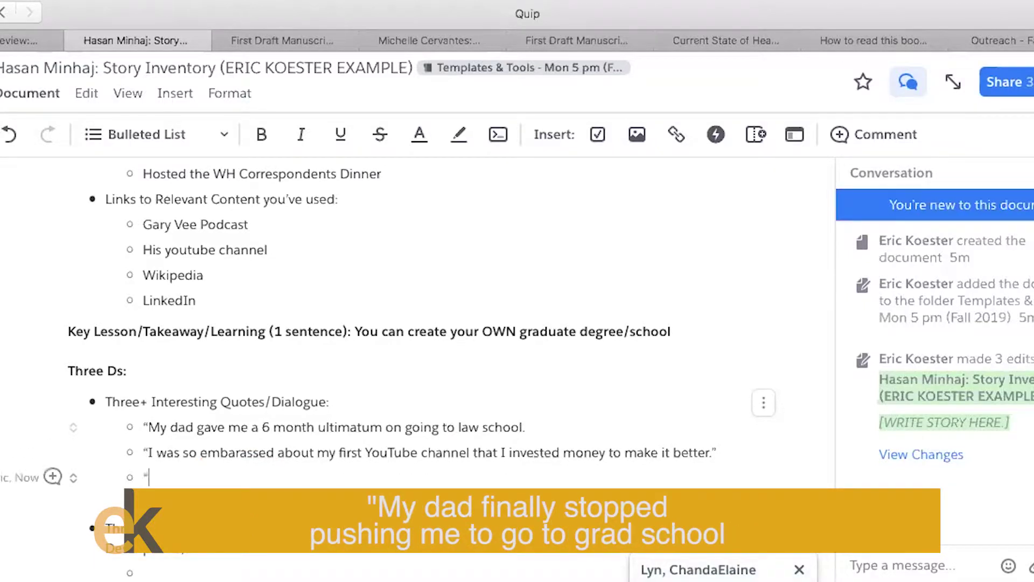
pyautogui.write('My dad final')
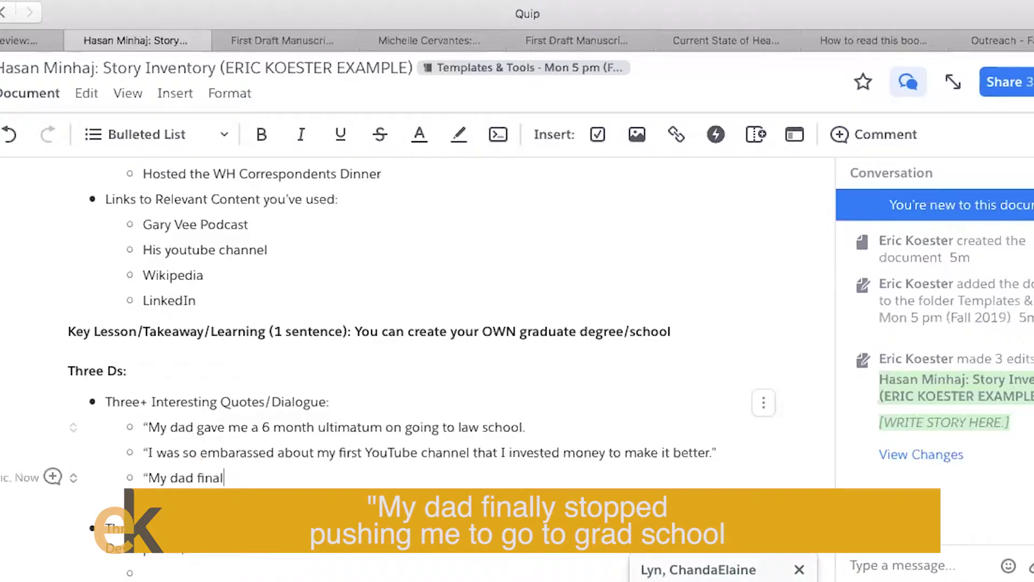
pyautogui.write('ly stopped pushing me to go to ')
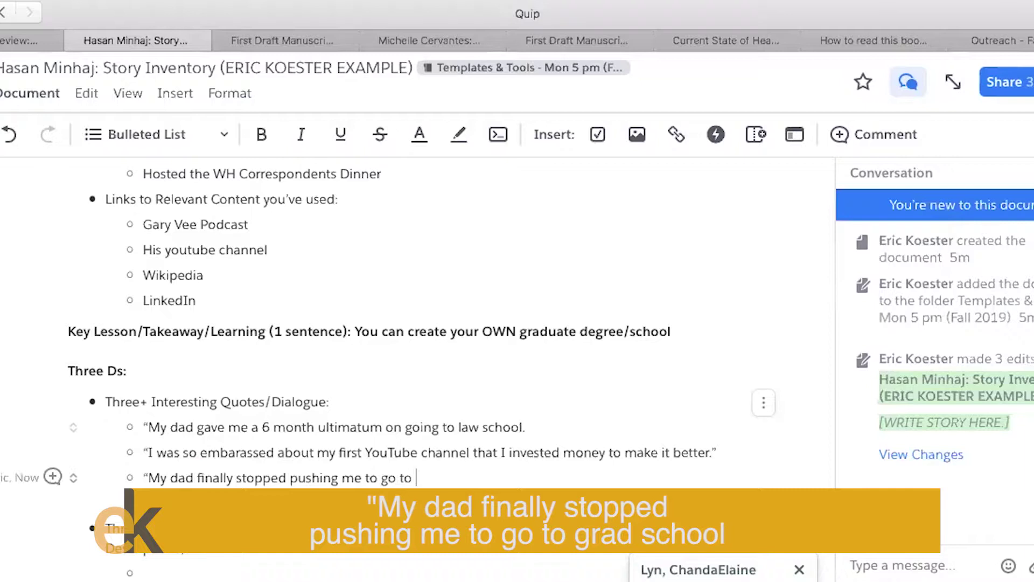
pyautogui.write('grad school when ')
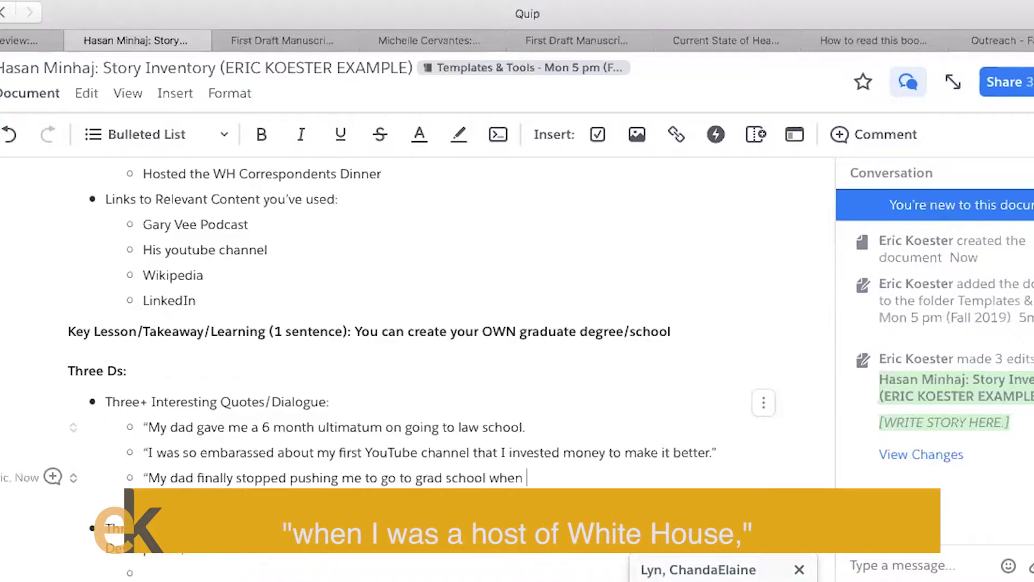
pyautogui.write('I was a host of WH ')
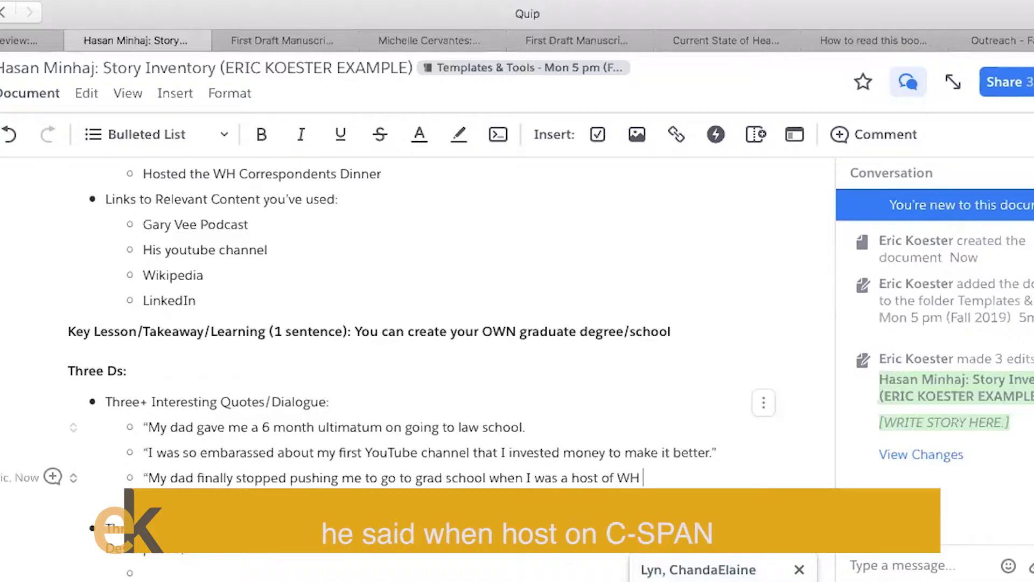
pyautogui.write('Co')
pyautogui.press('BackSpace')
pyautogui.press('BackSpace')
pyautogui.press('BackSpace')
pyautogui.press('BackSpace')
pyautogui.press('BackSpace')
pyautogui.press('BackSpace')
pyautogui.press('BackSpace')
pyautogui.write('n CSPAN of WH')
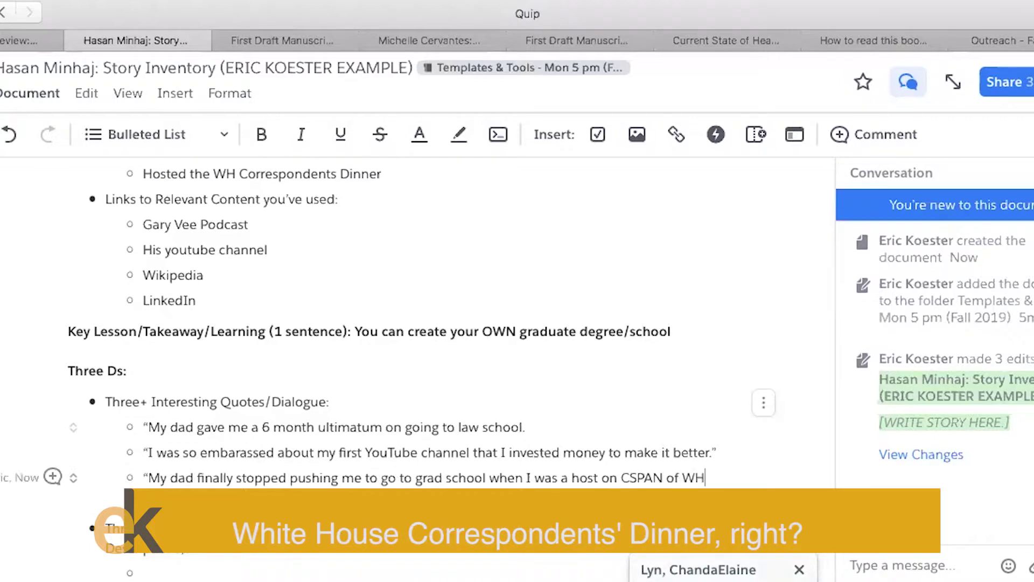
pyautogui.write(' Correspondents Dinner.“')
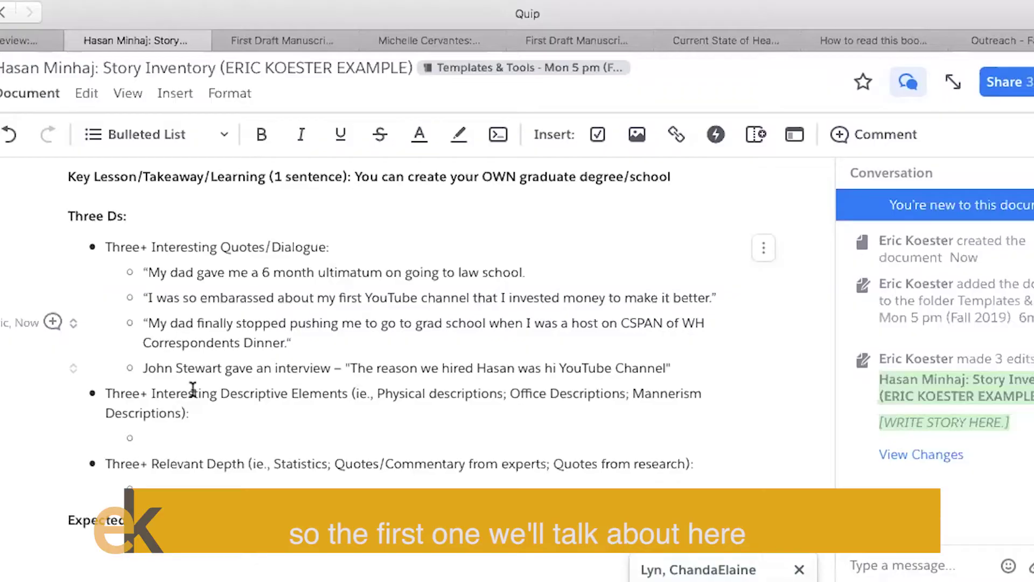
# Under Interesting Descriptive Elements, enter "Hasan in a well groomed, thin man – very fast talker who used a lot of product in his hair"
pyautogui.click(206, 437)
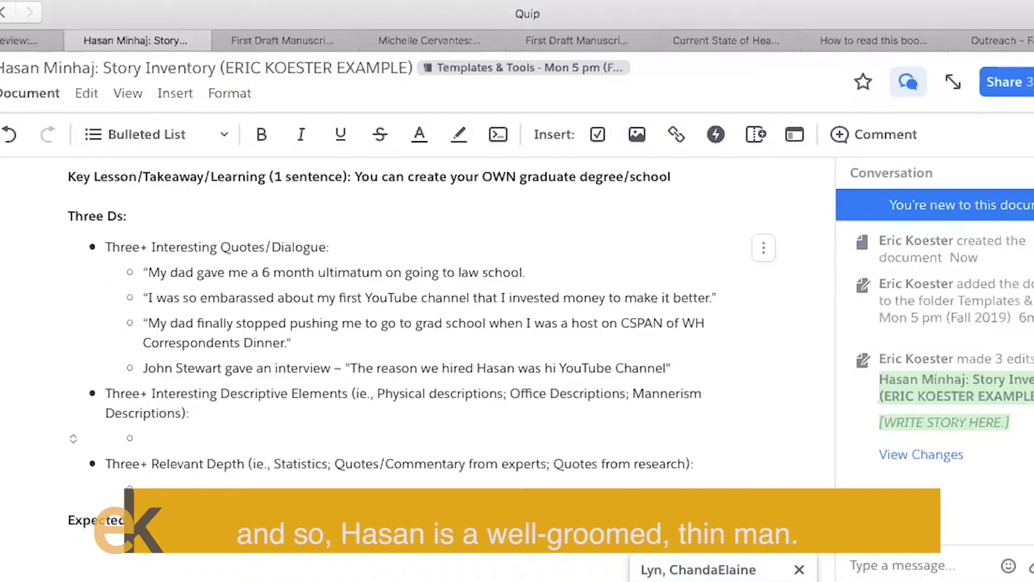
pyautogui.write('Hasan in a well groomed, thin man – v')
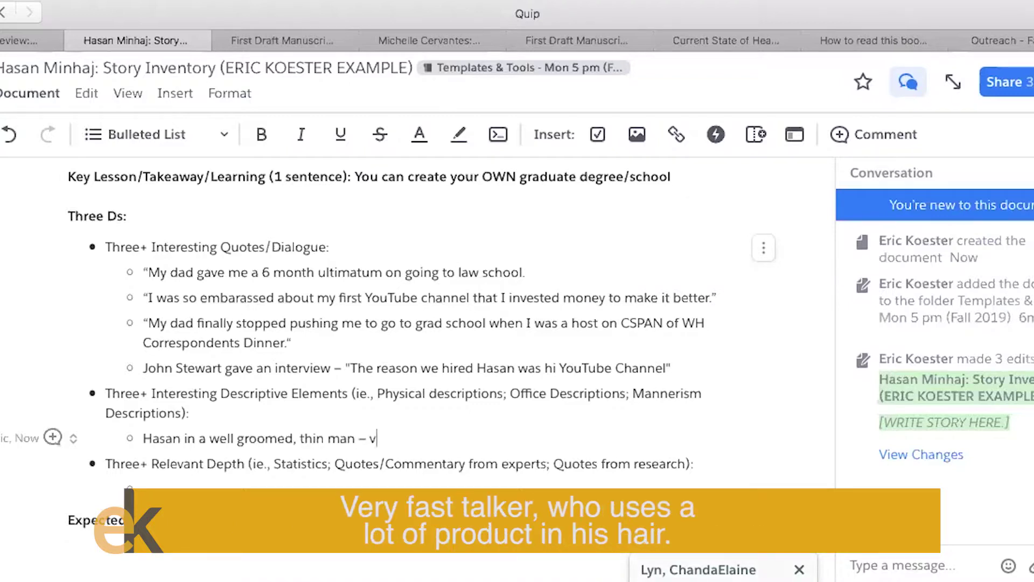
pyautogui.write('ery fast toal')
pyautogui.press('BackSpace')
pyautogui.press('BackSpace')
pyautogui.press('BackSpace')
pyautogui.write('alked w')
pyautogui.press('BackSpace')
pyautogui.press('BackSpace')
pyautogui.press('BackSpace')
pyautogui.write('r who used a lot of produce')
pyautogui.press('BackSpace')
pyautogui.write('t in hi')
pyautogui.write('s hard')
pyautogui.press('BackSpace')
pyautogui.press('BackSpace')
pyautogui.write('ir')
# Add a second descriptive element: "UC Davis Coffe Shop where he first performed standup"
pyautogui.press('Return')
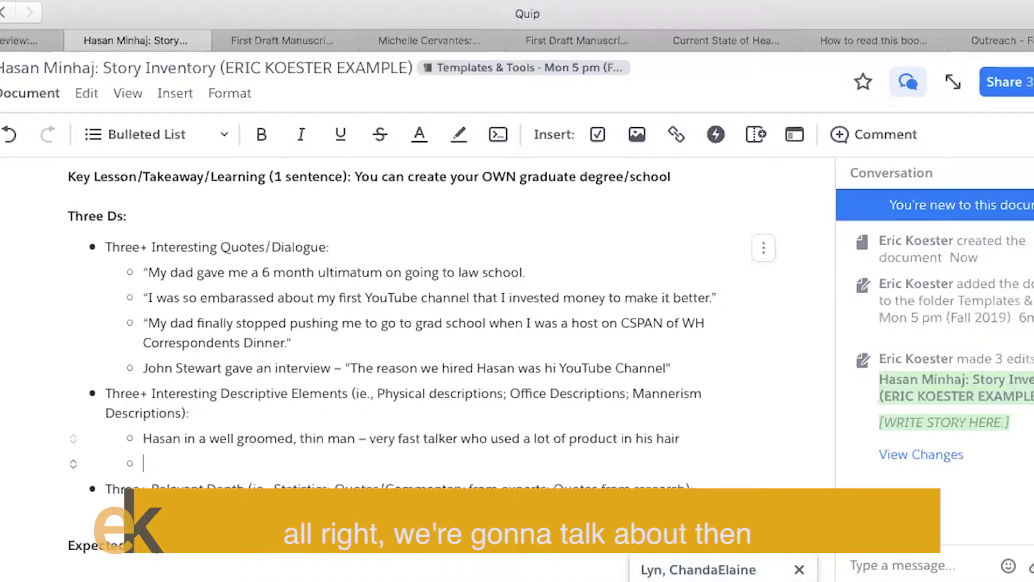
pyautogui.write('UC David')
pyautogui.press('BackSpace')
pyautogui.write('s Coffe Shop where he ')
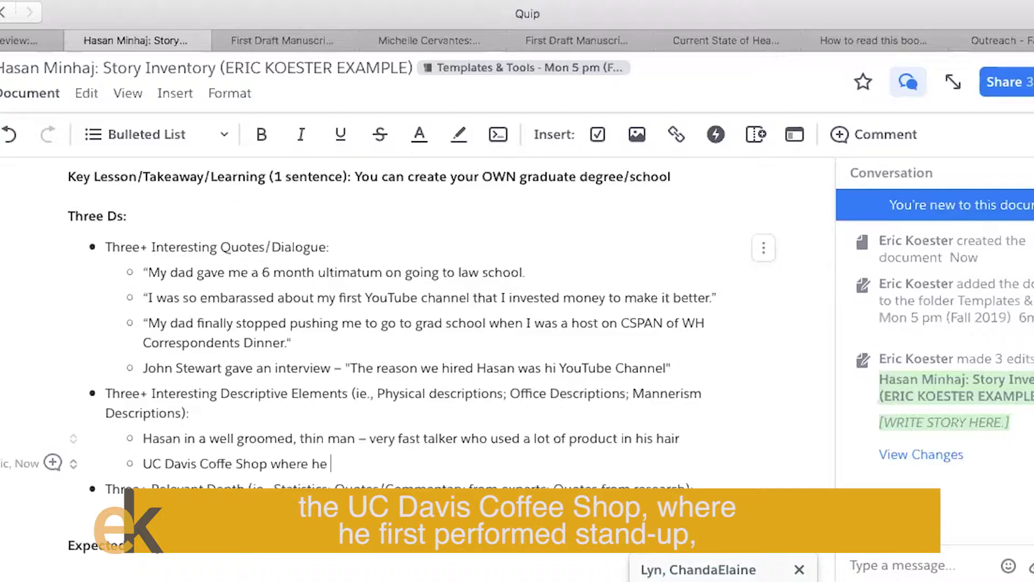
pyautogui.write('first performed standup')
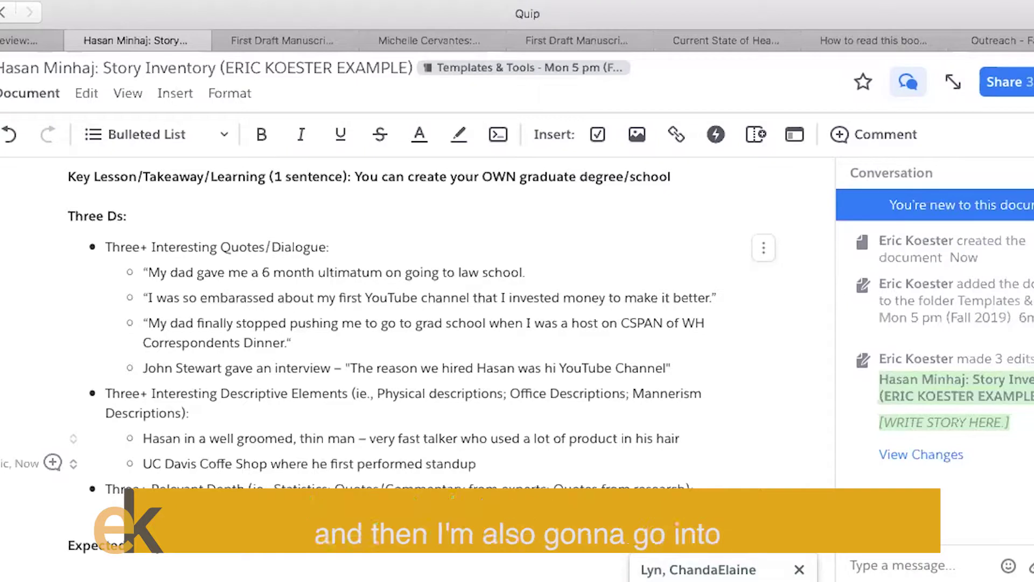
# Add a third descriptive element: "Descirbe in detail the first (very bad) YouTube video he did"
pyautogui.press('Return')
pyautogui.write('Dead')
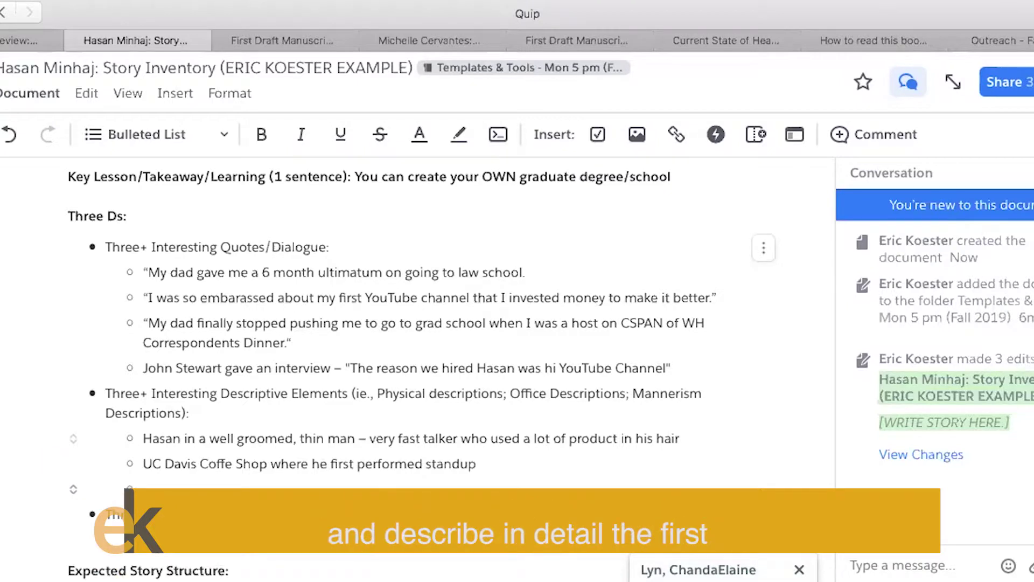
pyautogui.write('ribe in detail the first (very bad) ')
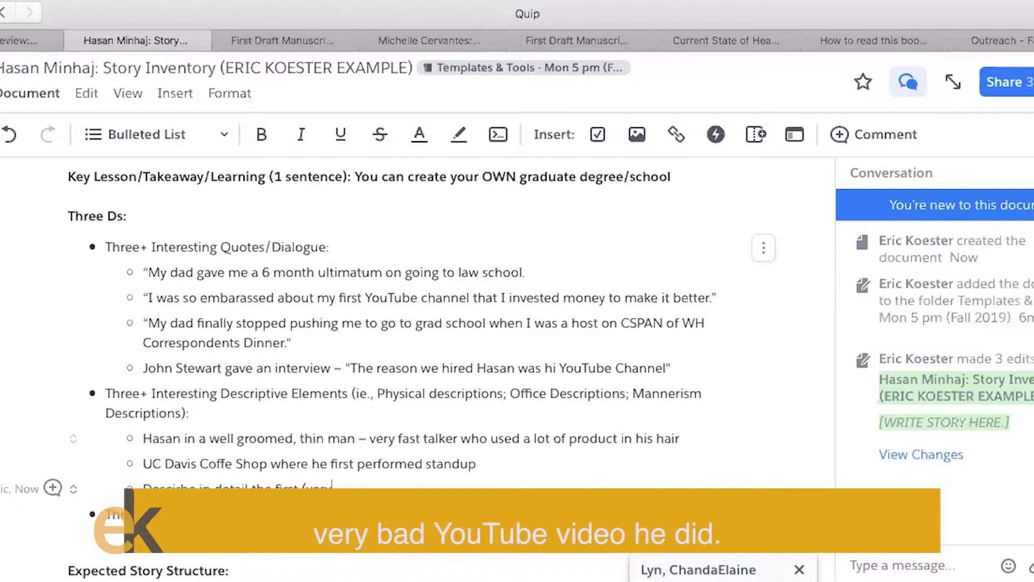
pyautogui.write('YouTube video')
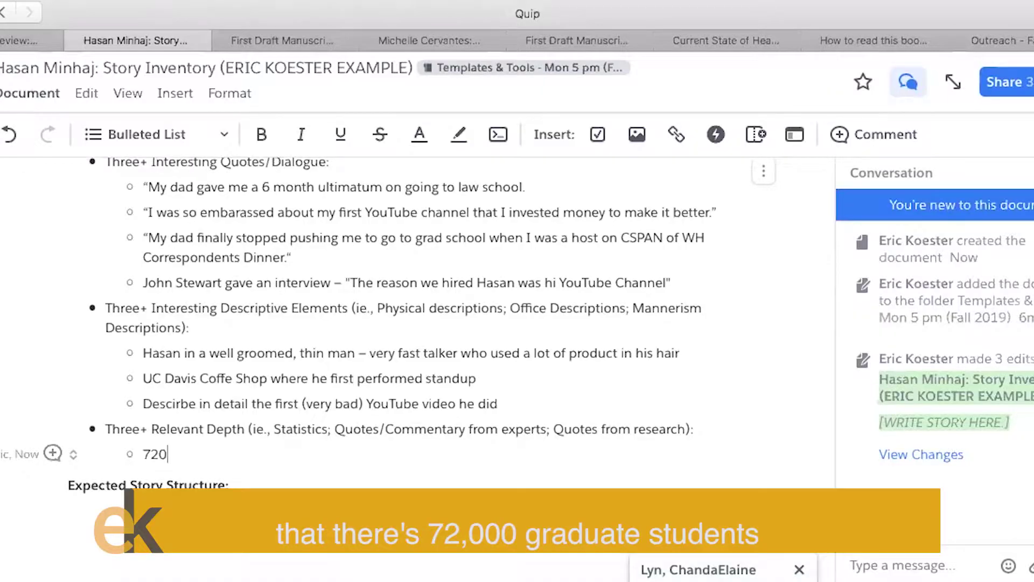
# Complete the first Three+ Relevant Depth sub-bullet as "720,000 graduate students graduating per year"
pyautogui.write(',000 graduate stud')
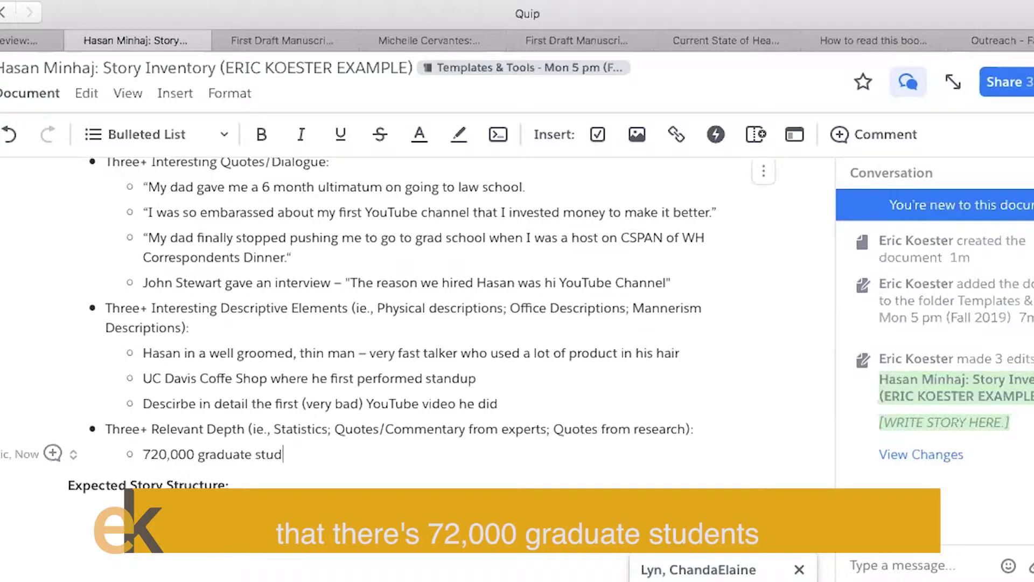
pyautogui.write('ents ')
pyautogui.write('gradautd')
pyautogui.press('BackSpace')
pyautogui.press('BackSpace')
pyautogui.press('BackSpace')
pyautogui.press('BackSpace')
pyautogui.write('uating per year')
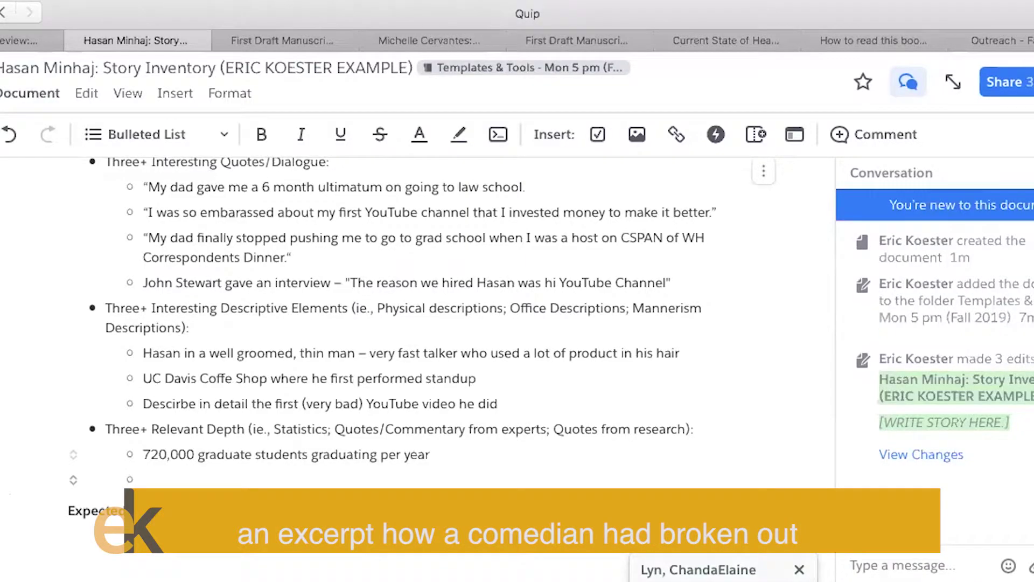
# Enter "Comedian had broken out using YouTube" as the second Relevant Depth point and start another sub-bullet below it
pyautogui.write('Comedian had broek')
pyautogui.press('BackSpace')
pyautogui.press('BackSpace')
pyautogui.write('k')
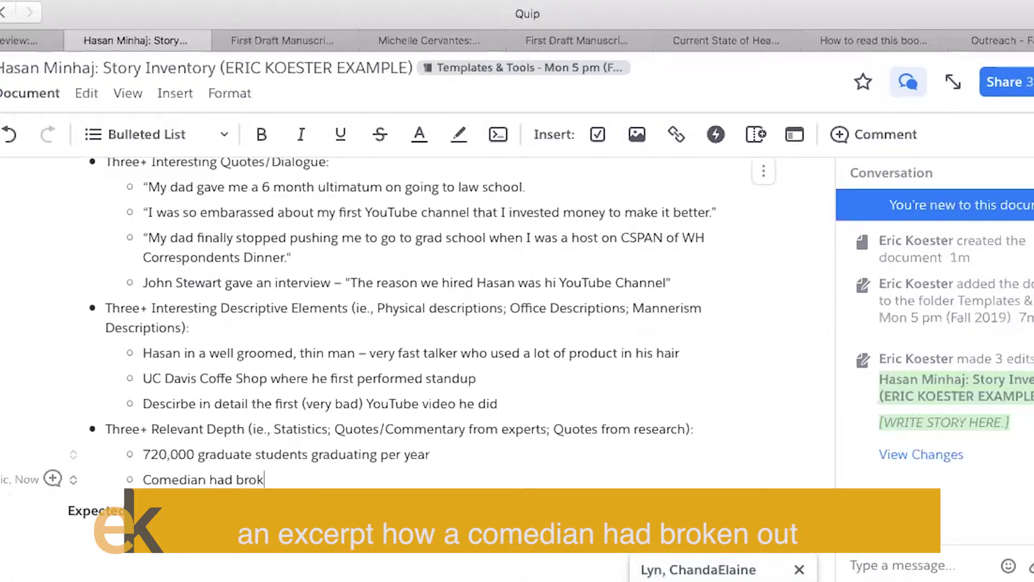
pyautogui.write('en out using Yot')
pyautogui.press('BackSpace')
pyautogui.write('uTub')
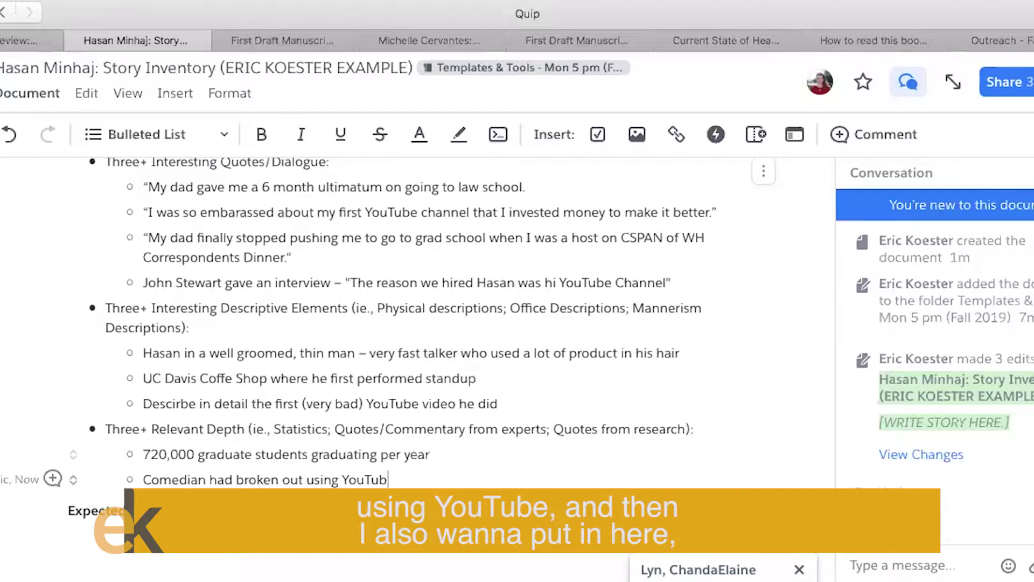
pyautogui.write('e')
pyautogui.press('Return')
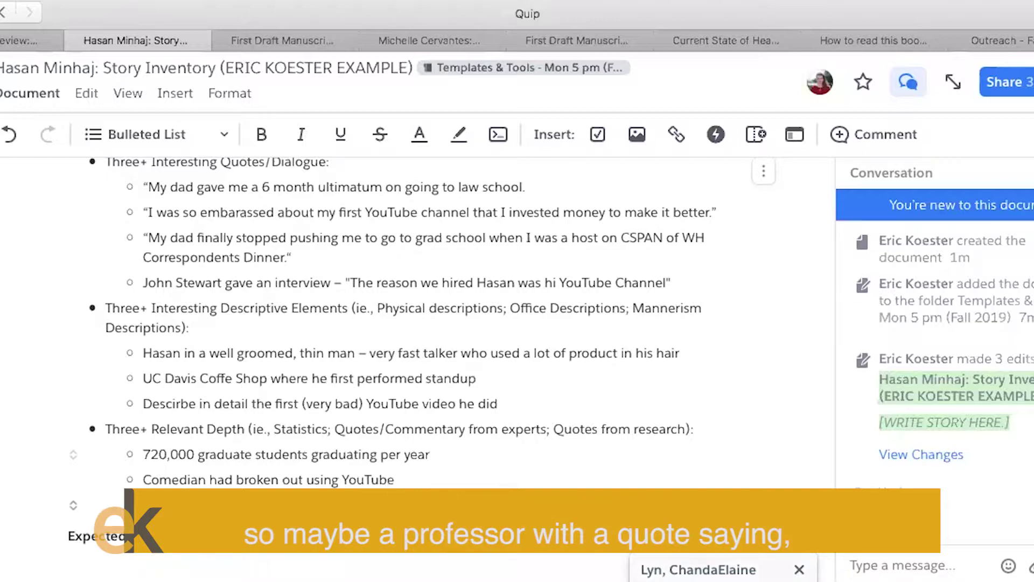